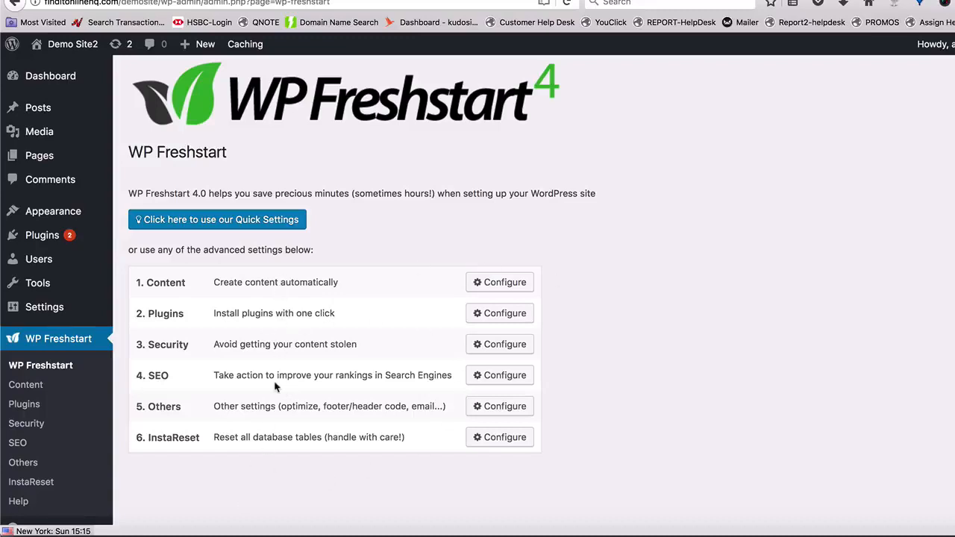
- Open the WP Freshstart Quick Settings and turn off Create Sample Content in the Content section
{"action": "left_click", "coordinate": [242, 223]}
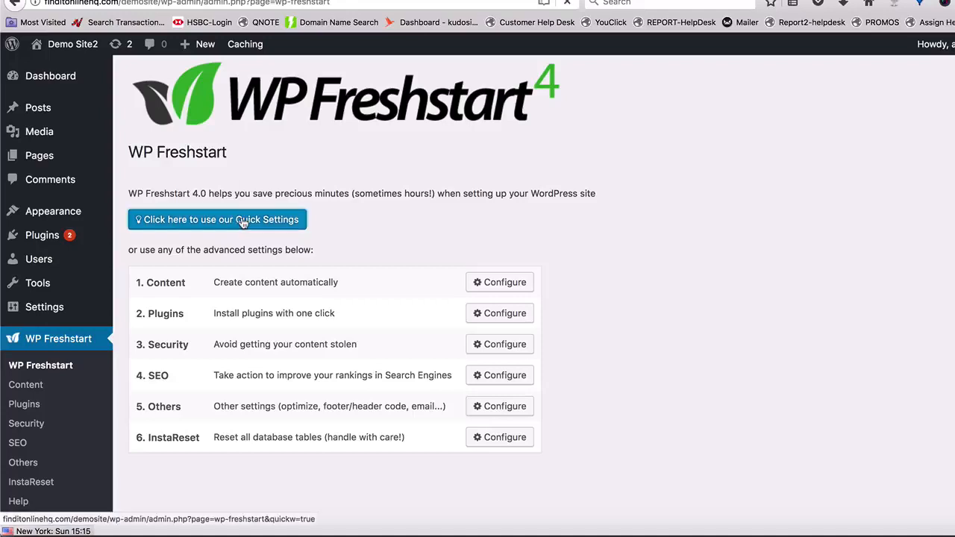
{"action": "scroll", "coordinate": [241, 222], "scroll_direction": "down", "scroll_amount": 2}
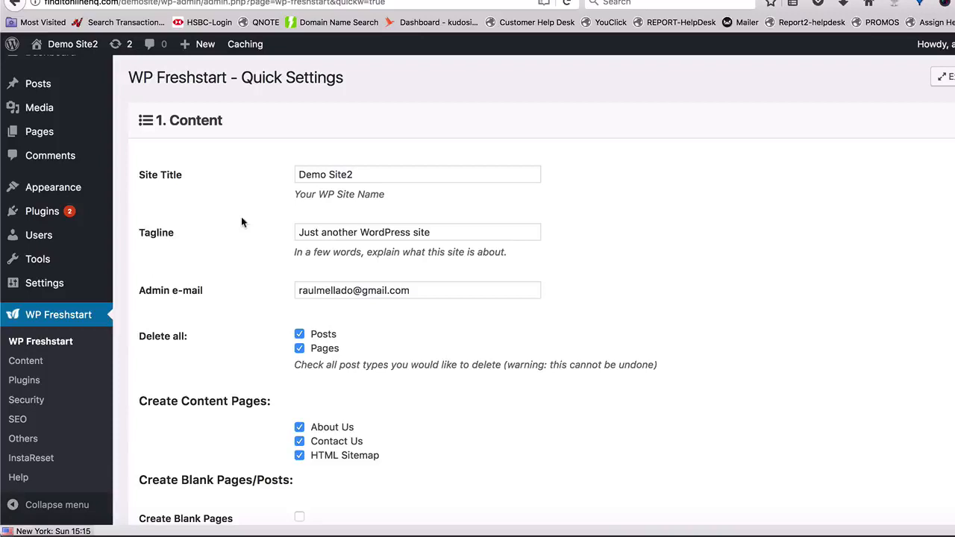
{"action": "scroll", "coordinate": [241, 222], "scroll_direction": "down", "scroll_amount": 3}
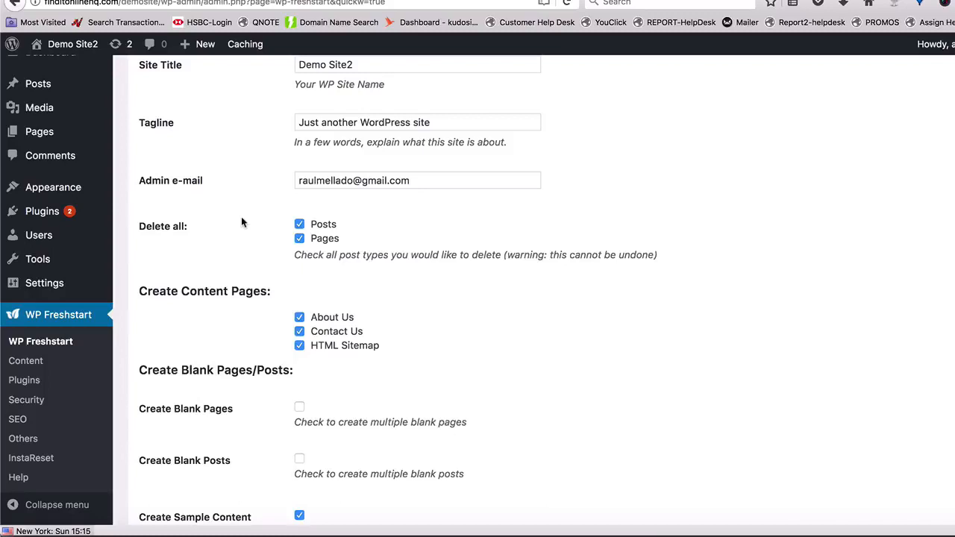
{"action": "scroll", "coordinate": [241, 221], "scroll_direction": "down", "scroll_amount": 3}
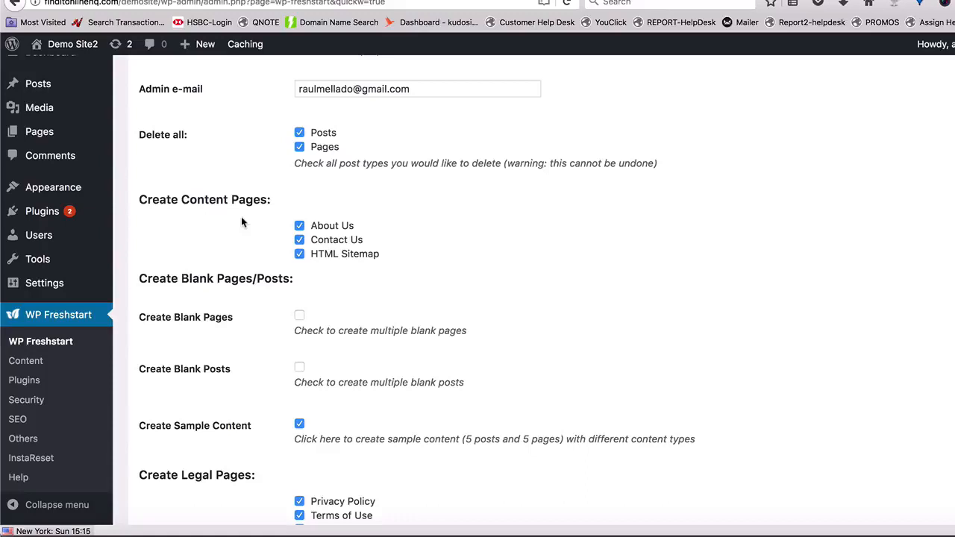
{"action": "scroll", "coordinate": [241, 218], "scroll_direction": "down", "scroll_amount": 3}
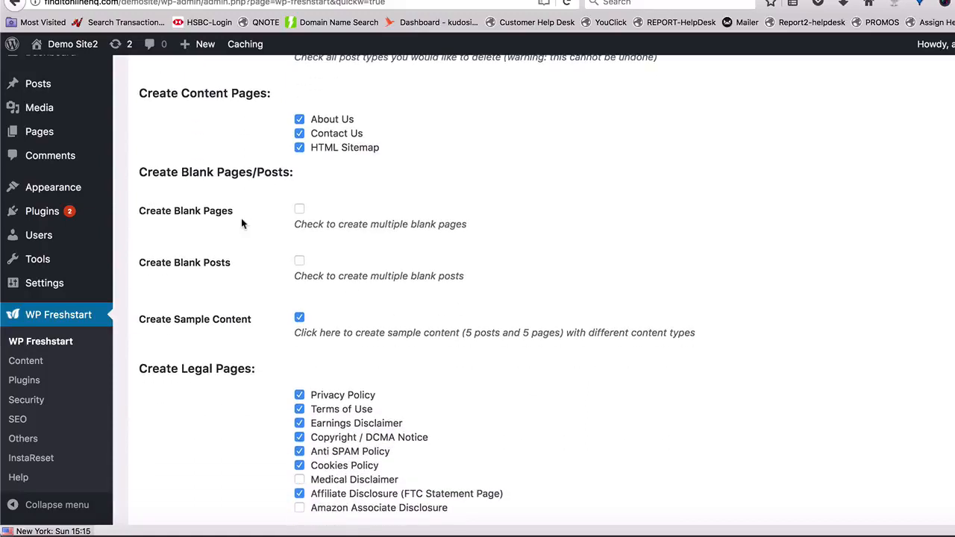
{"action": "left_click", "coordinate": [301, 210]}
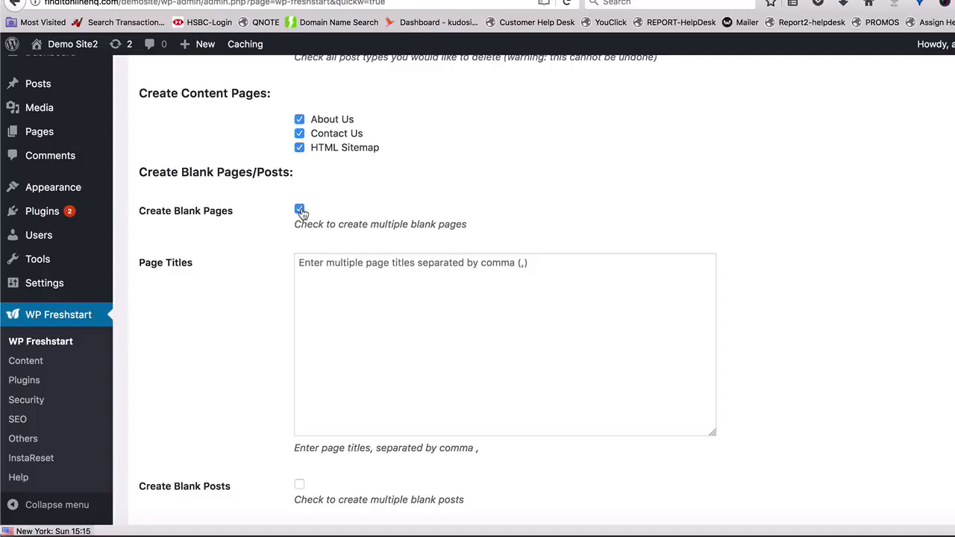
{"action": "left_click", "coordinate": [300, 210]}
{"action": "scroll", "coordinate": [228, 303], "scroll_direction": "down", "scroll_amount": 3}
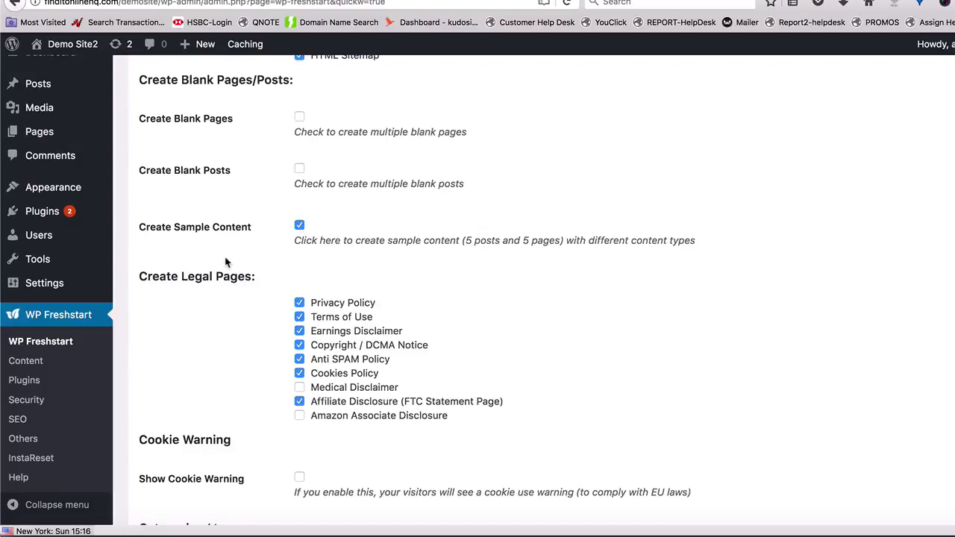
{"action": "left_click", "coordinate": [299, 226]}
- Preview the bulk entry fields for multiple categories and multiple tags, and switch both options back off
{"action": "scroll", "coordinate": [206, 306], "scroll_direction": "down", "scroll_amount": 3}
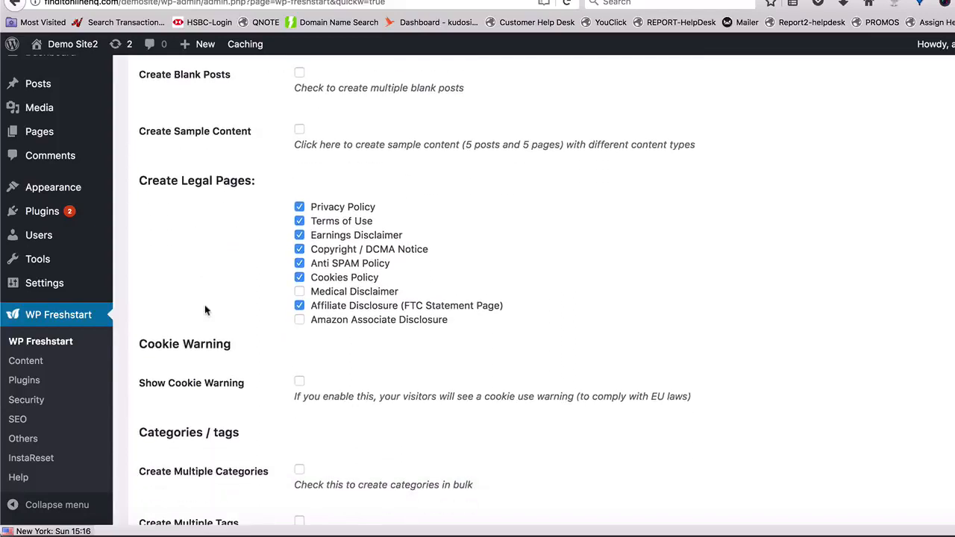
{"action": "scroll", "coordinate": [205, 305], "scroll_direction": "down", "scroll_amount": 4}
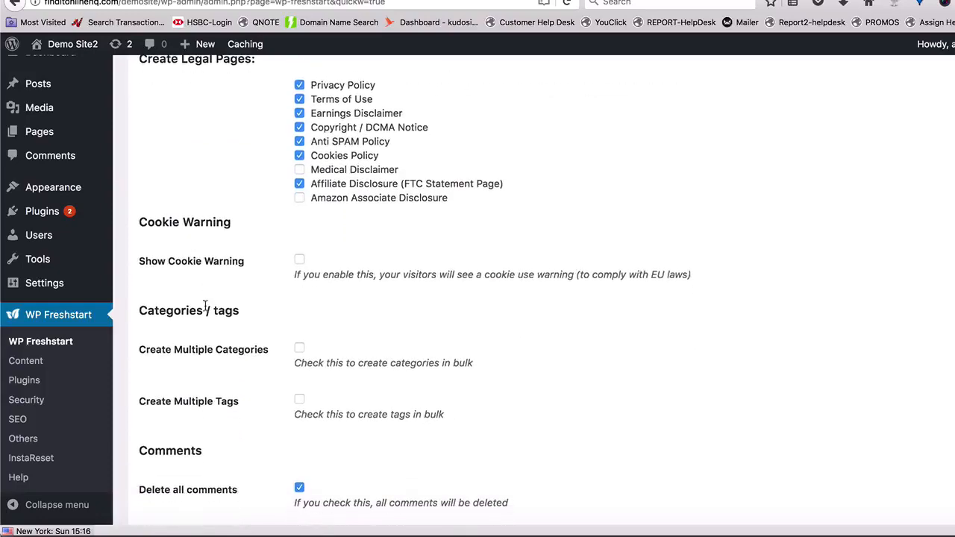
{"action": "scroll", "coordinate": [206, 306], "scroll_direction": "down", "scroll_amount": 4}
{"action": "left_click", "coordinate": [299, 226]}
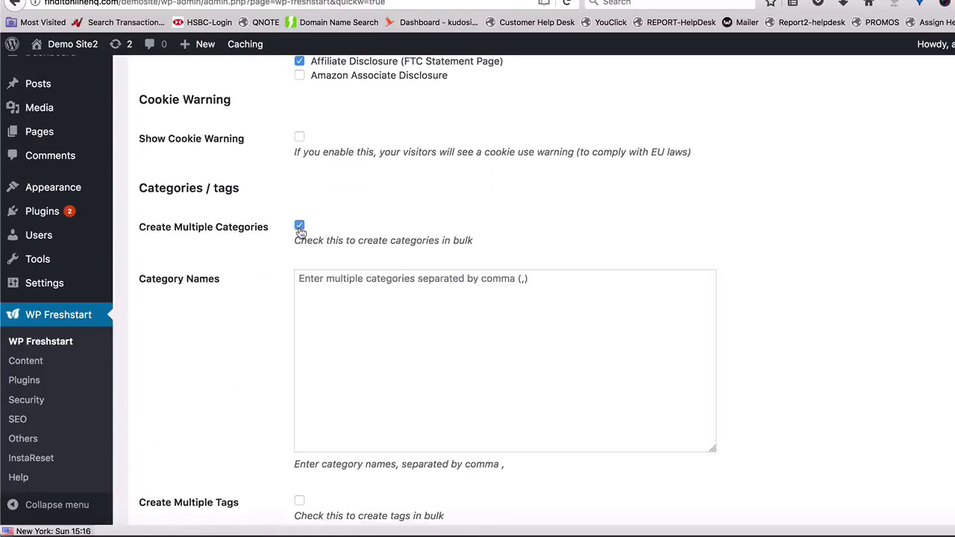
{"action": "left_click", "coordinate": [300, 225]}
{"action": "left_click", "coordinate": [299, 278]}
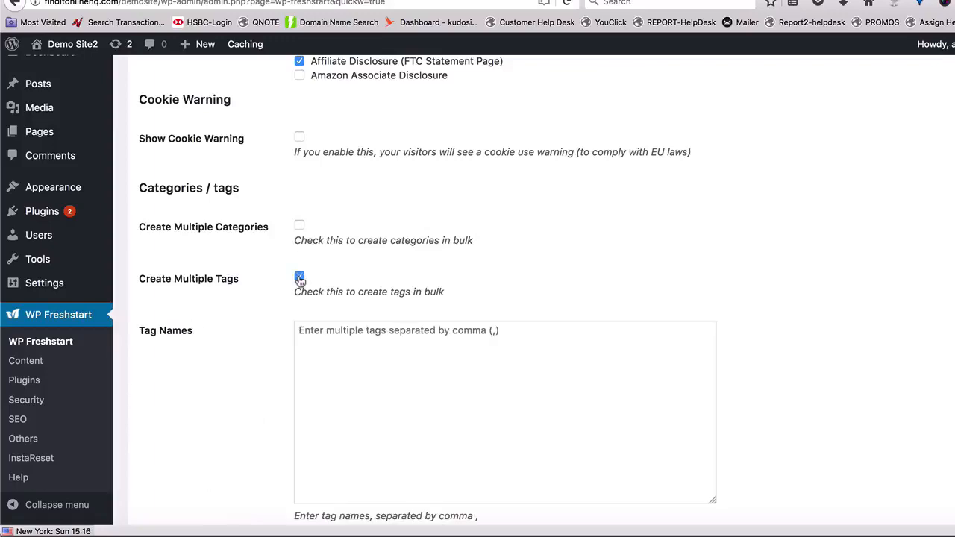
{"action": "left_click", "coordinate": [300, 277]}
- Disable comments for both posts and pages, and continue to the Plugins section
{"action": "scroll", "coordinate": [254, 224], "scroll_direction": "down", "scroll_amount": 6}
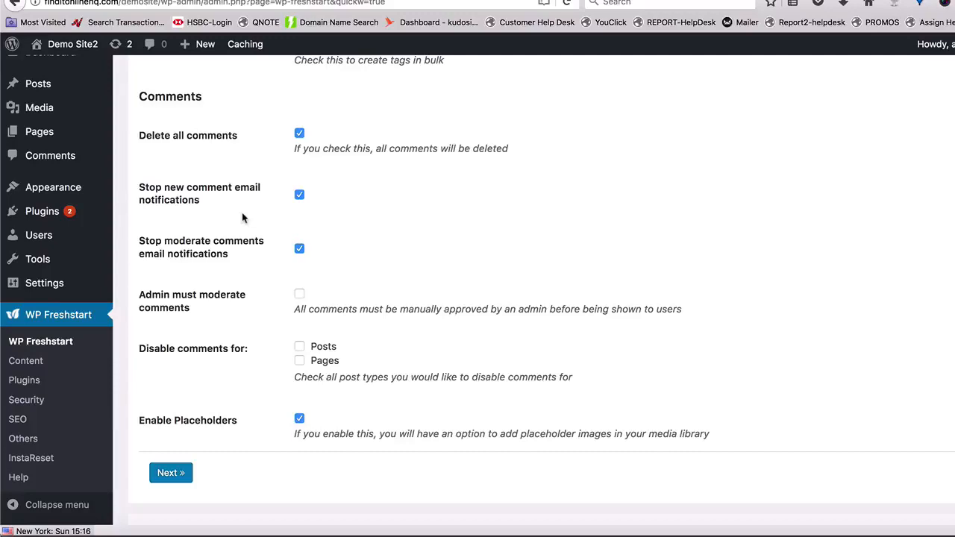
{"action": "scroll", "coordinate": [243, 217], "scroll_direction": "down", "scroll_amount": 3}
{"action": "scroll", "coordinate": [242, 217], "scroll_direction": "down", "scroll_amount": 2}
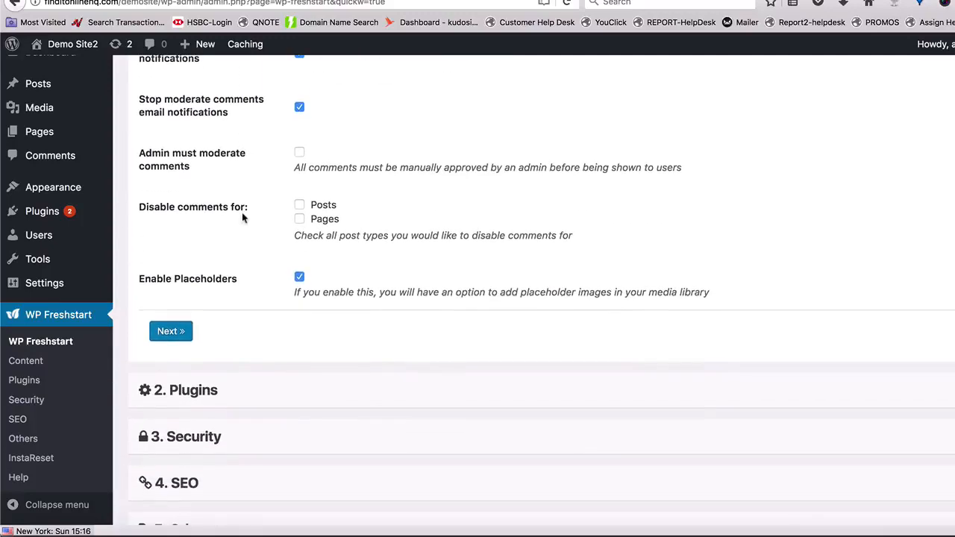
{"action": "left_click", "coordinate": [299, 206]}
{"action": "left_click", "coordinate": [299, 219]}
{"action": "scroll", "coordinate": [207, 261], "scroll_direction": "down", "scroll_amount": 2}
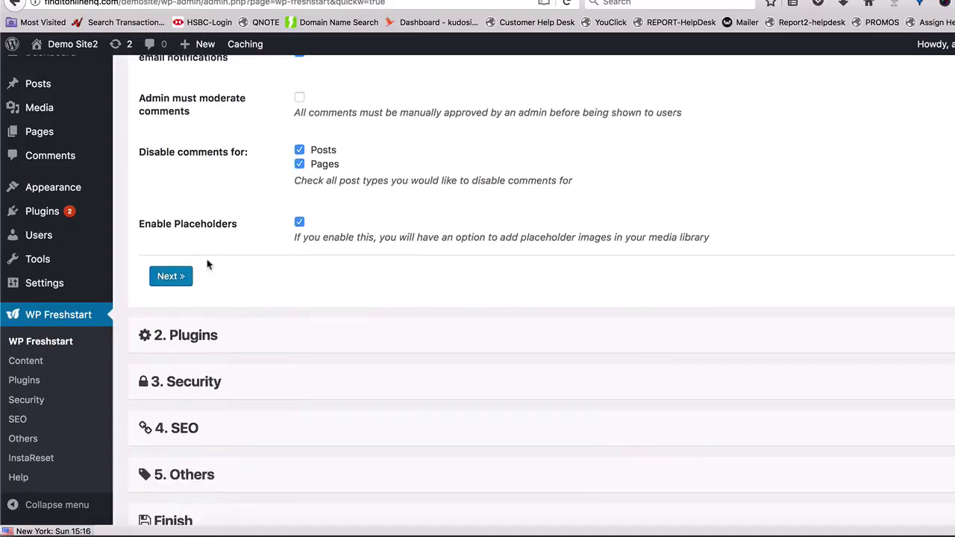
{"action": "left_click", "coordinate": [164, 275]}
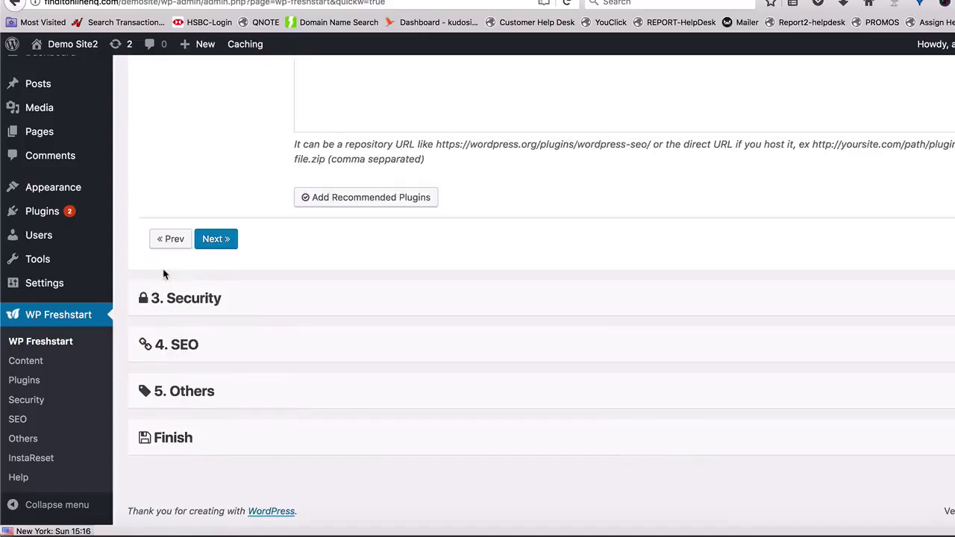
- Add the recommended plugins to the plugin URLs and continue to the Security section
{"action": "left_click", "coordinate": [375, 236]}
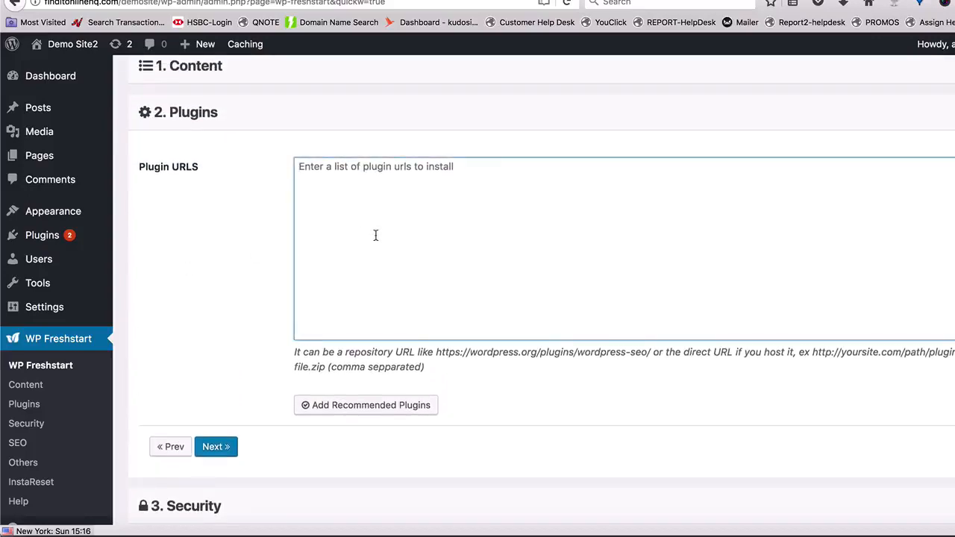
{"action": "left_click", "coordinate": [359, 406]}
{"action": "scroll", "coordinate": [205, 261], "scroll_direction": "down", "scroll_amount": 3}
{"action": "left_click", "coordinate": [214, 239]}
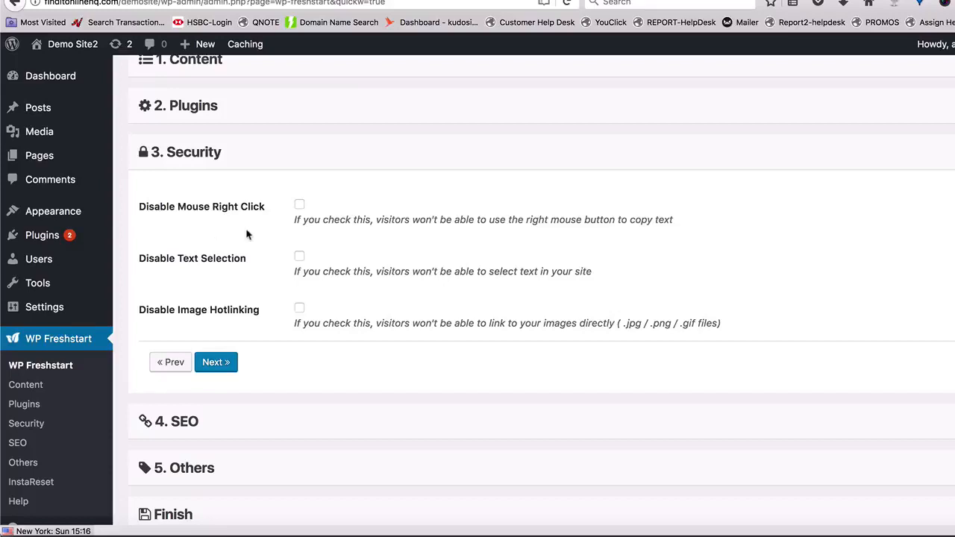
- Turn on Disable Mouse Right Click, Disable Text Selection and Disable Image Hotlinking, and continue to the SEO section
{"action": "left_click", "coordinate": [300, 205]}
{"action": "scroll", "coordinate": [199, 243], "scroll_direction": "down", "scroll_amount": 1}
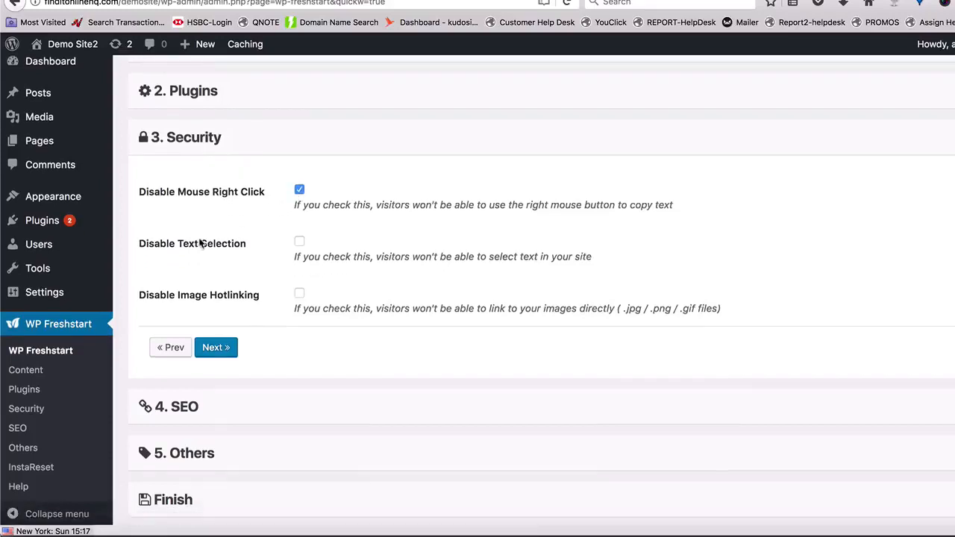
{"action": "left_click", "coordinate": [299, 231]}
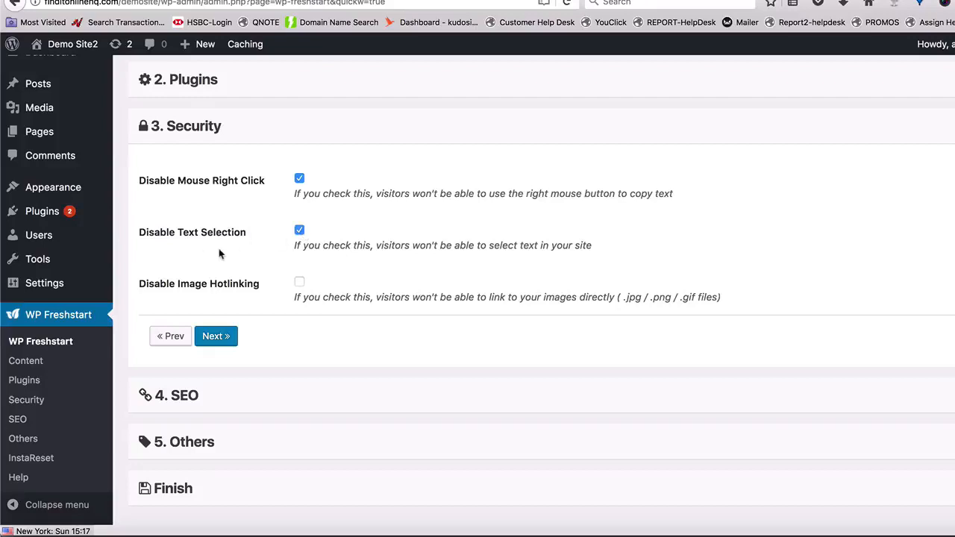
{"action": "scroll", "coordinate": [218, 249], "scroll_direction": "down", "scroll_amount": 1}
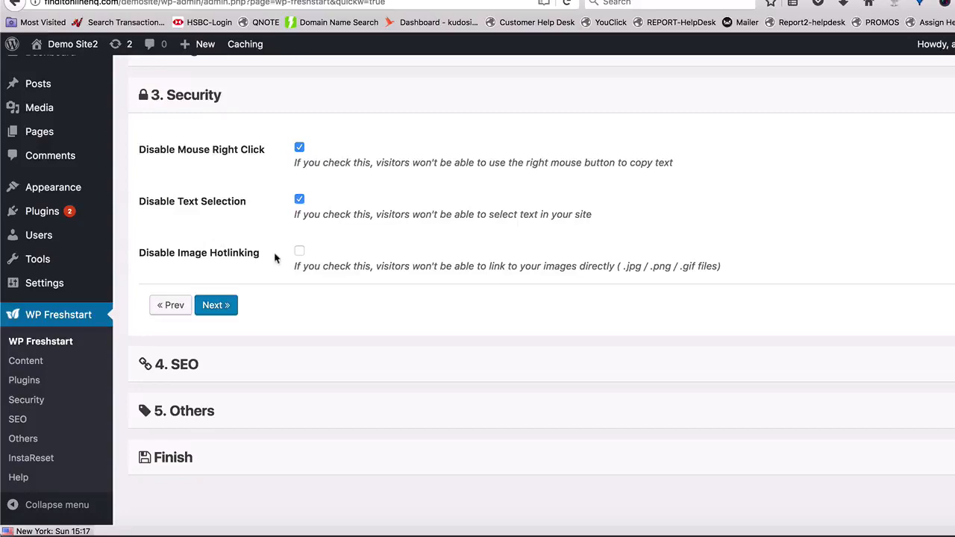
{"action": "left_click", "coordinate": [300, 252]}
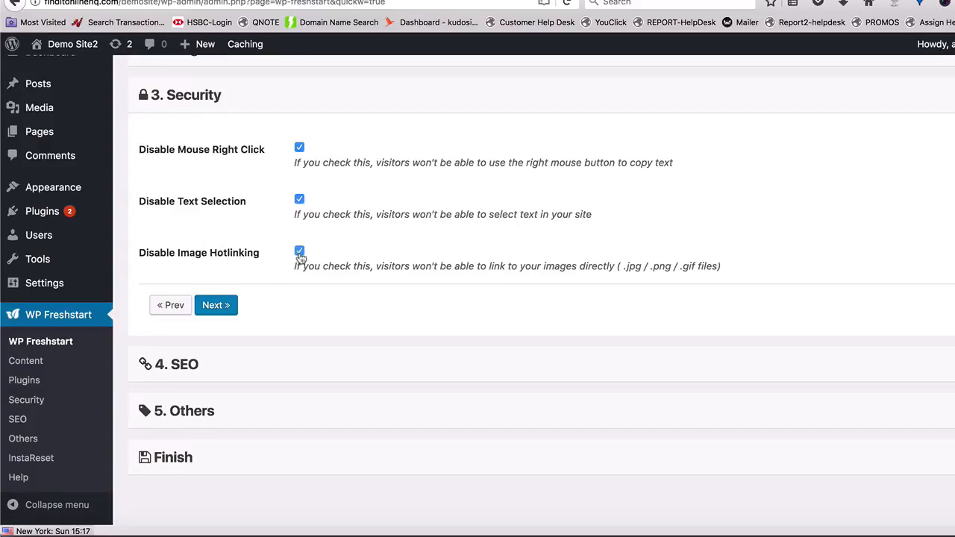
{"action": "left_click", "coordinate": [224, 304]}
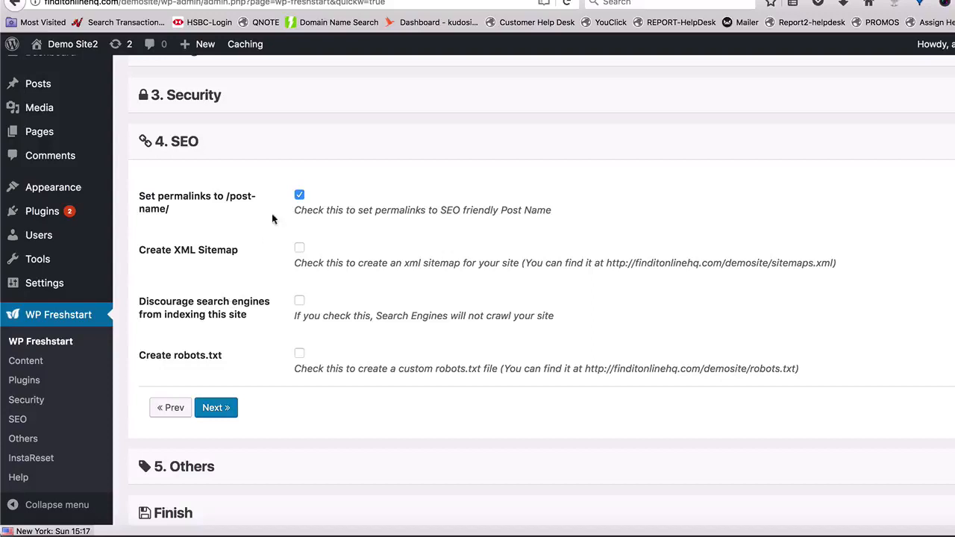
- Enable creation of the XML sitemap and robots.txt, and continue to the Others section
{"action": "left_click", "coordinate": [299, 251]}
{"action": "scroll", "coordinate": [300, 255], "scroll_direction": "down", "scroll_amount": 2}
{"action": "left_click", "coordinate": [300, 279]}
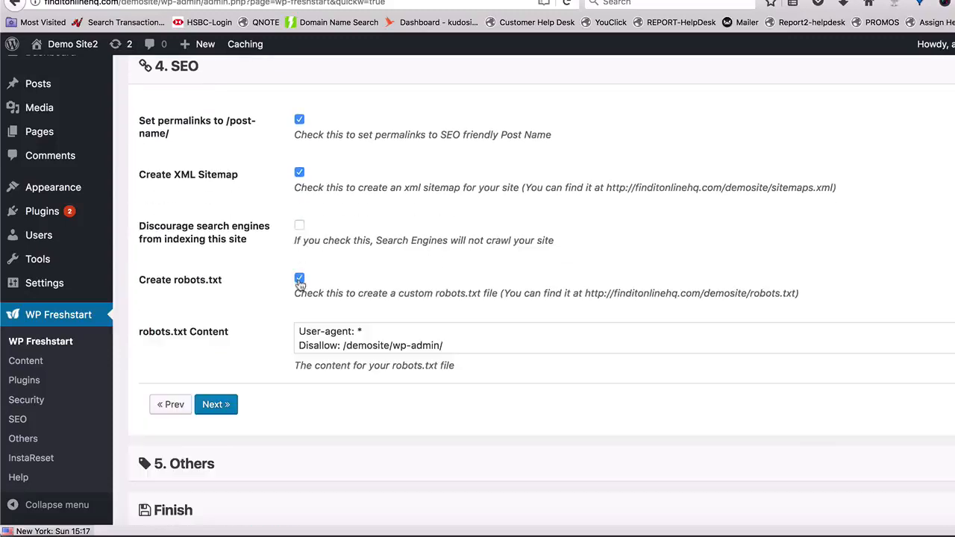
{"action": "scroll", "coordinate": [223, 282], "scroll_direction": "down", "scroll_amount": 2}
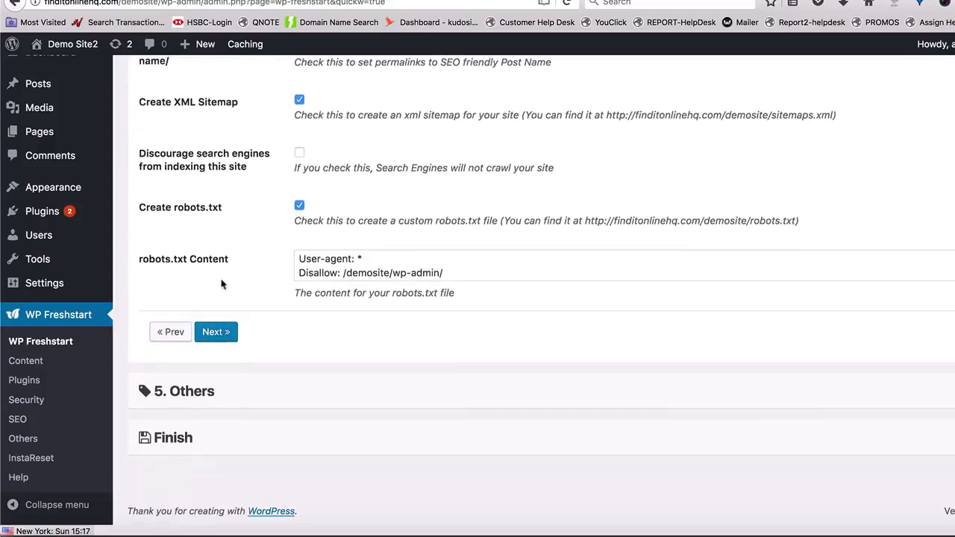
{"action": "left_click", "coordinate": [213, 333]}
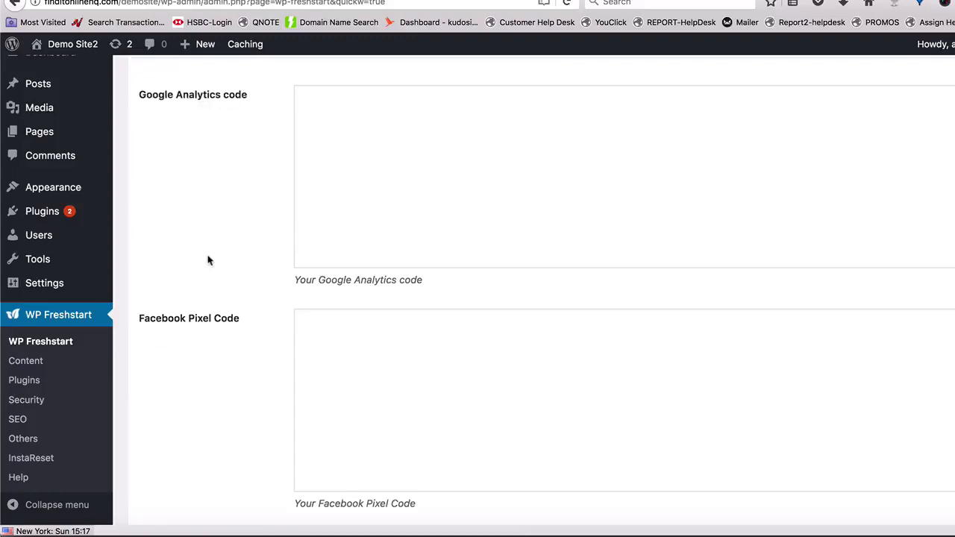
- Leave the code fields in the Others section empty, go on to Finish, and save all changes
{"action": "scroll", "coordinate": [224, 257], "scroll_direction": "up", "scroll_amount": 2}
{"action": "scroll", "coordinate": [370, 246], "scroll_direction": "down", "scroll_amount": 4}
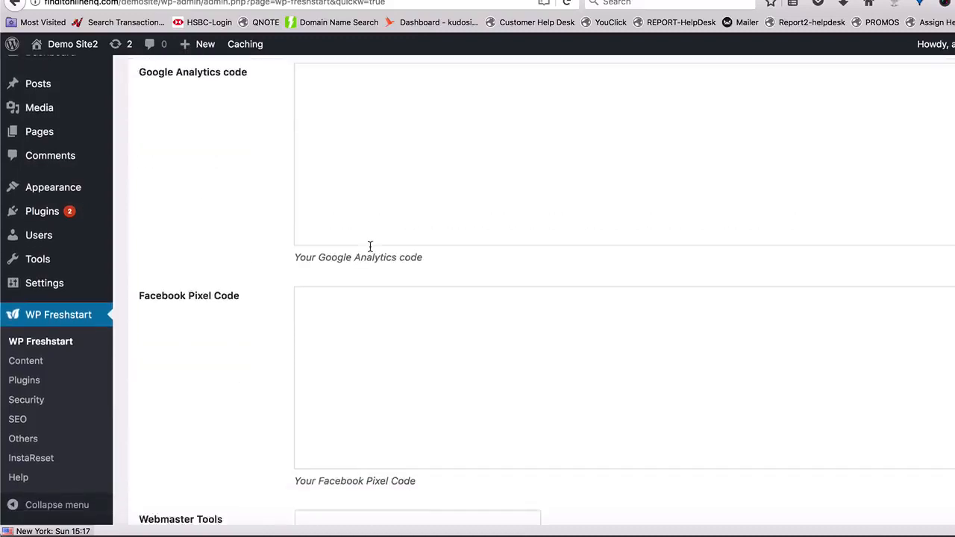
{"action": "left_click", "coordinate": [364, 304]}
{"action": "scroll", "coordinate": [336, 343], "scroll_direction": "down", "scroll_amount": 3}
{"action": "left_click", "coordinate": [339, 366]}
{"action": "left_click", "coordinate": [214, 426]}
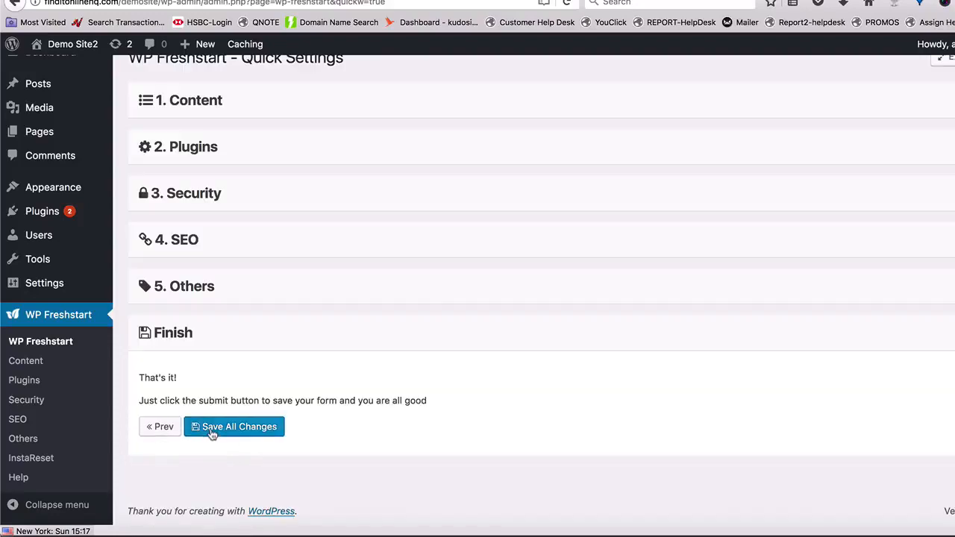
{"action": "left_click", "coordinate": [229, 437]}
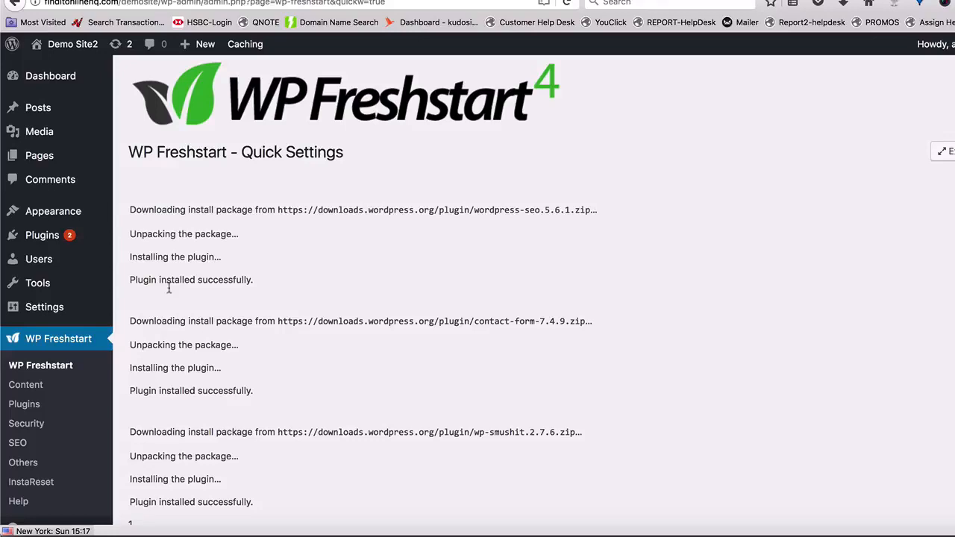
- Create a new post and insert 500 words of generated sample text into its body
{"action": "mouse_move", "coordinate": [67, 111]}
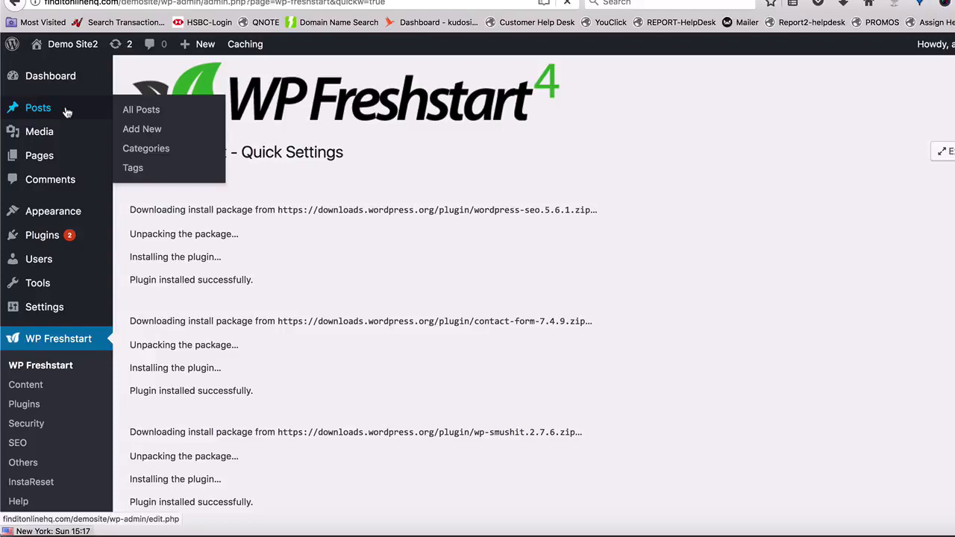
{"action": "left_click", "coordinate": [141, 131]}
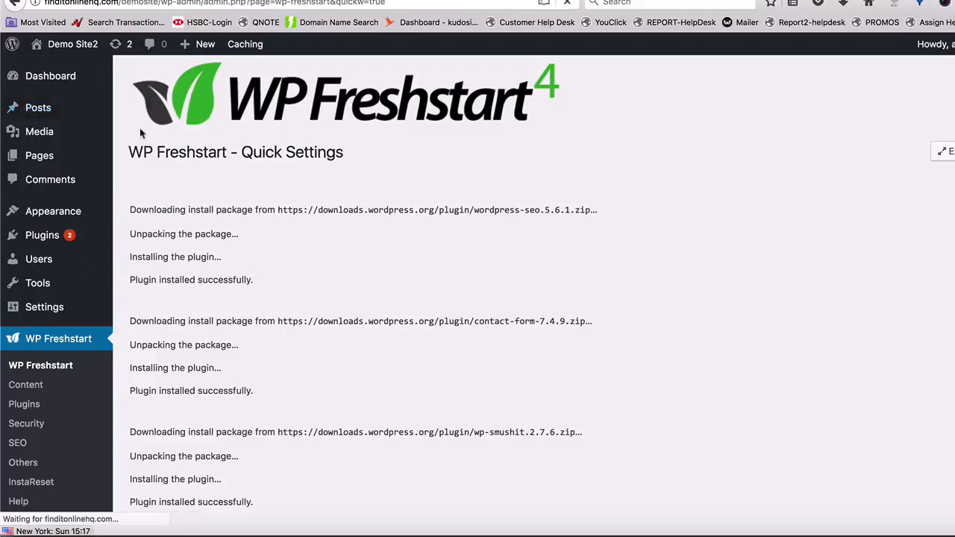
{"action": "left_click", "coordinate": [201, 79]}
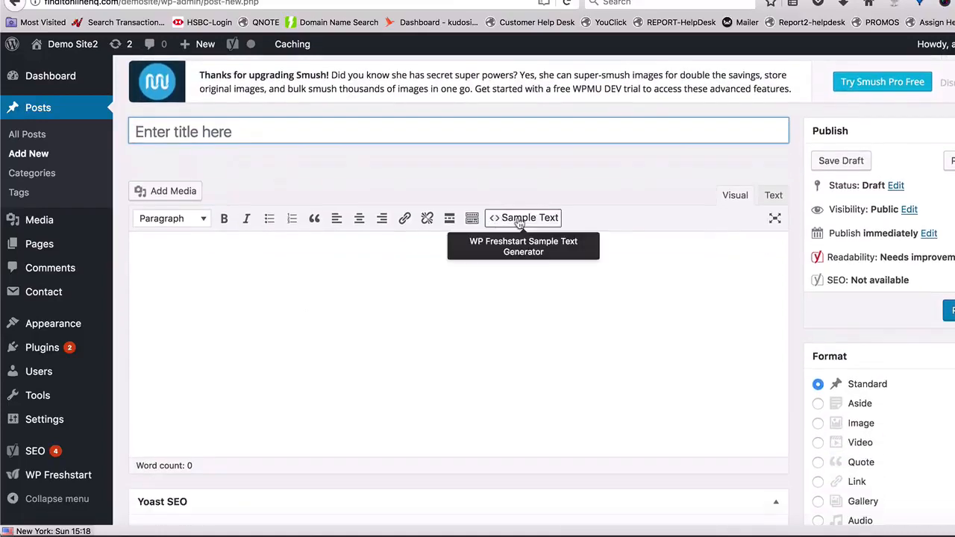
{"action": "left_click", "coordinate": [520, 222]}
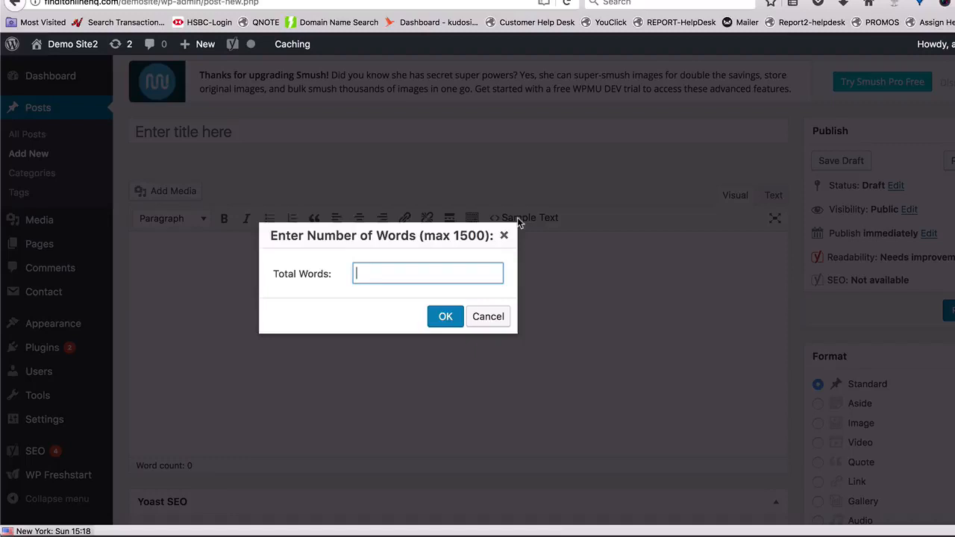
{"action": "type", "text": "500"}
{"action": "left_click", "coordinate": [446, 316]}
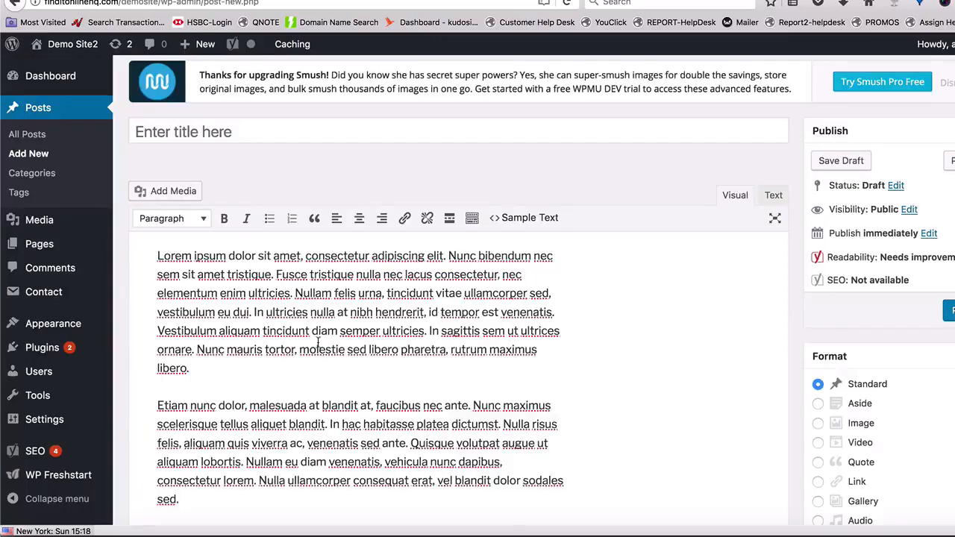
- Add a blank line between the second and third paragraphs of the sample text
{"action": "scroll", "coordinate": [318, 341], "scroll_direction": "down", "scroll_amount": 3}
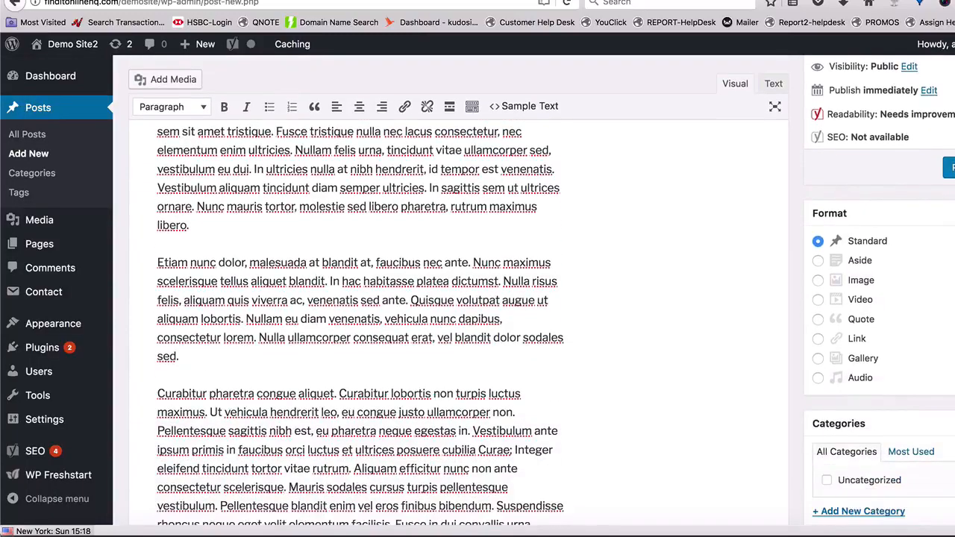
{"action": "scroll", "coordinate": [220, 358], "scroll_direction": "down", "scroll_amount": 5}
{"action": "scroll", "coordinate": [228, 316], "scroll_direction": "up", "scroll_amount": 1}
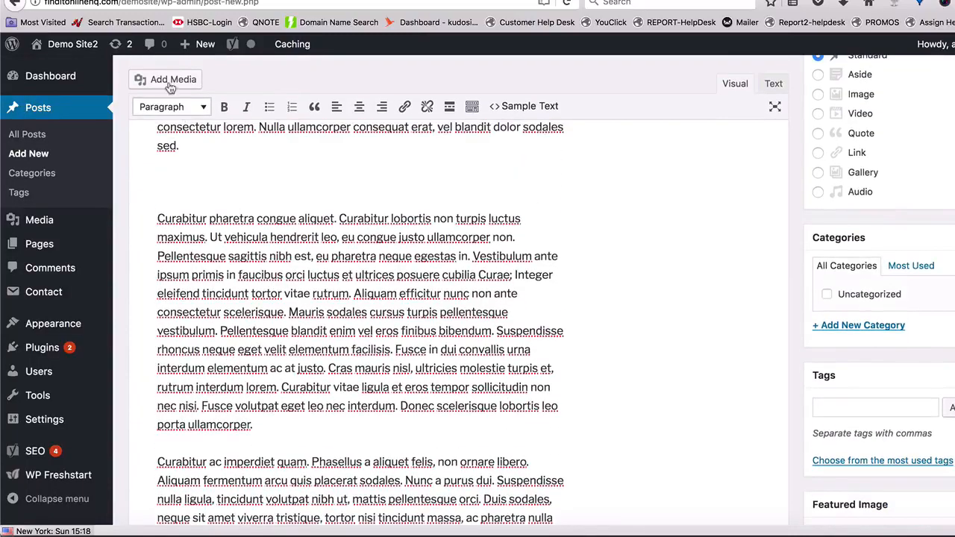
- Insert a 500 by 500 px placeholder image into the blank space between the second and third paragraphs
{"action": "left_click", "coordinate": [170, 81]}
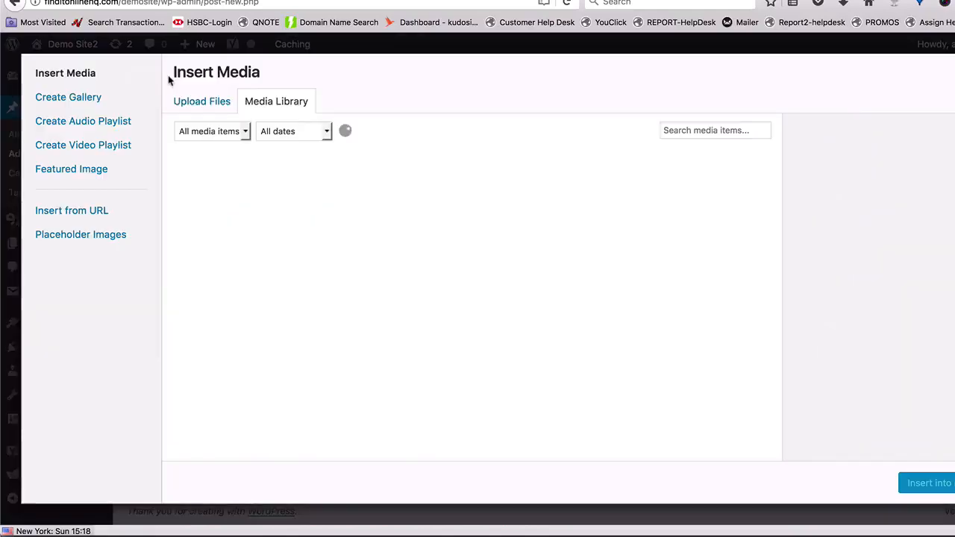
{"action": "left_click", "coordinate": [101, 238]}
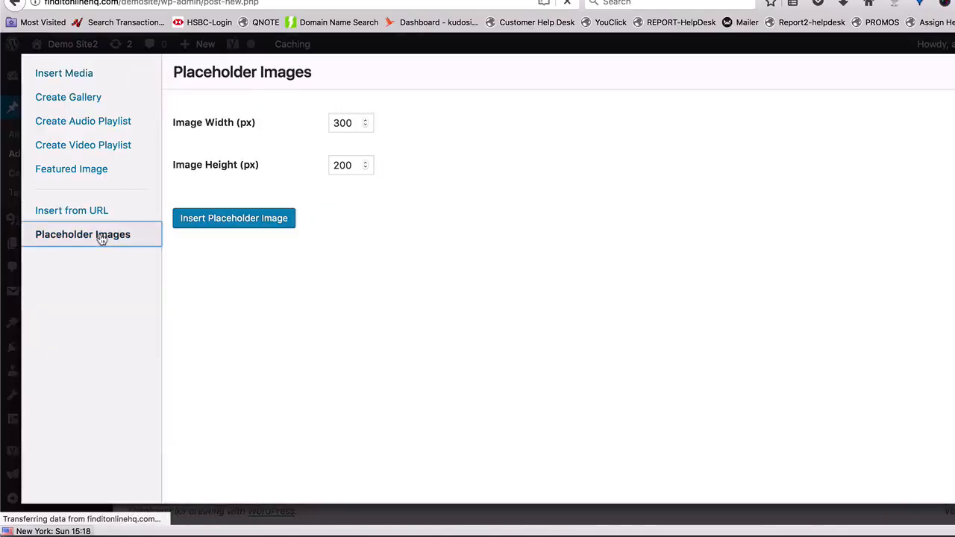
{"action": "double_click", "coordinate": [341, 124]}
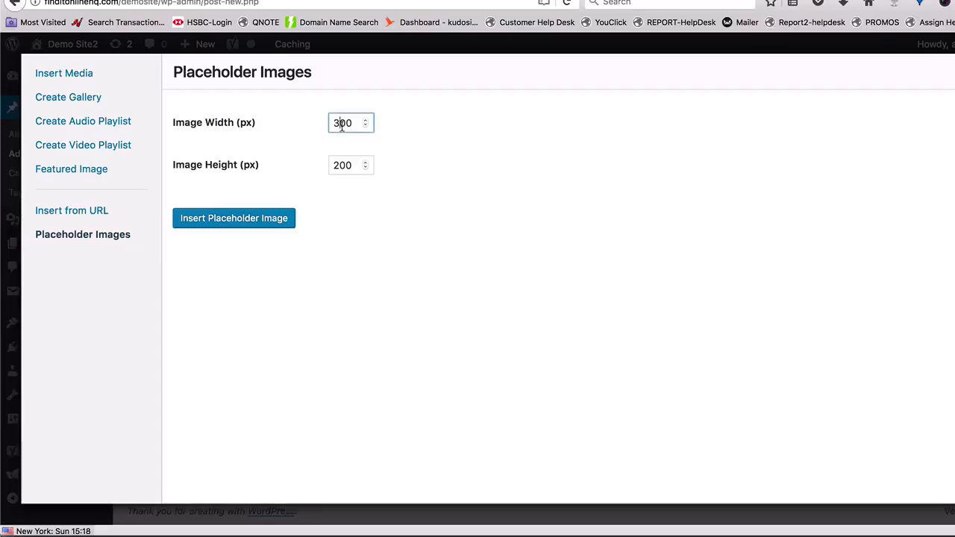
{"action": "type", "text": "500"}
{"action": "double_click", "coordinate": [342, 165]}
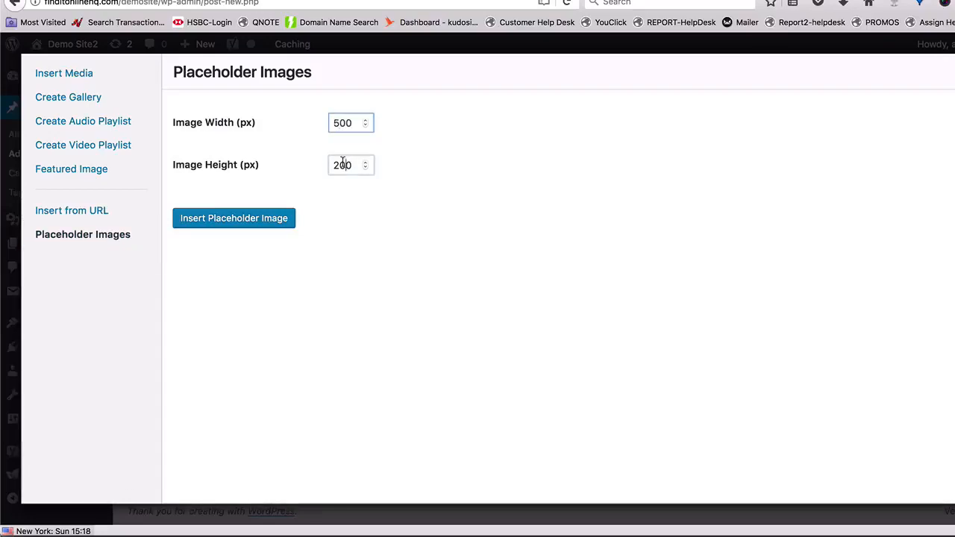
{"action": "type", "text": "600"}
{"action": "left_click", "coordinate": [239, 222]}
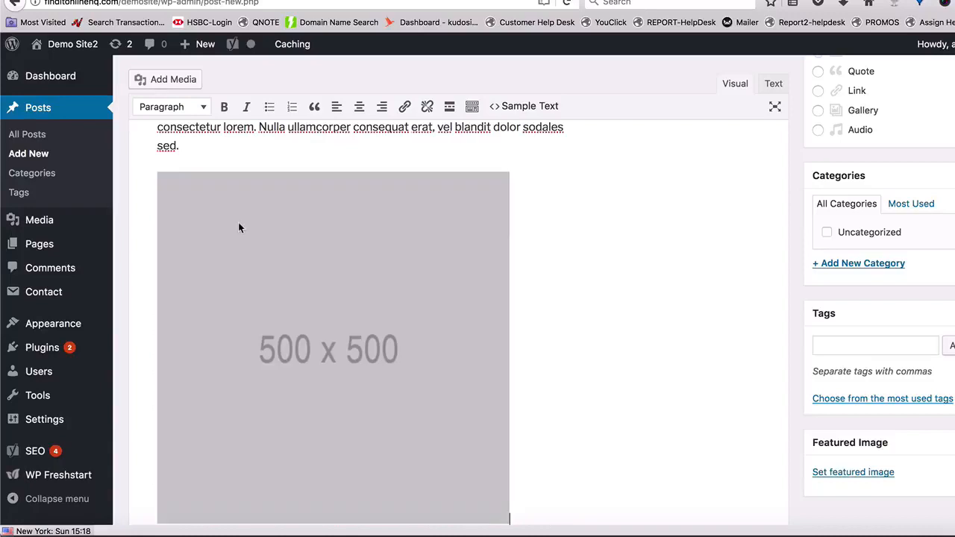
{"action": "scroll", "coordinate": [251, 311], "scroll_direction": "down", "scroll_amount": 3}
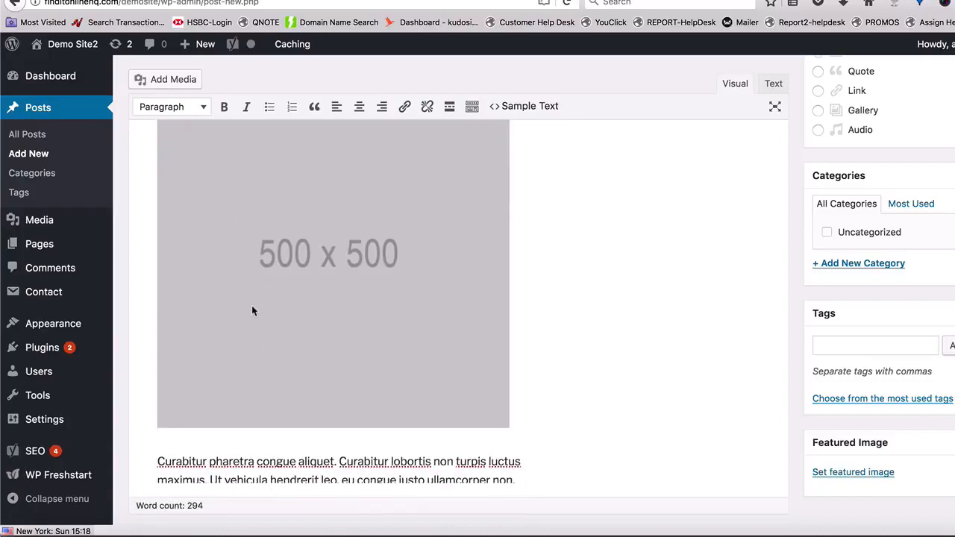
- Leave the post editor without saving and open the plugins configuration of WP Freshstart
{"action": "left_click", "coordinate": [80, 474]}
{"action": "left_click", "coordinate": [656, 251]}
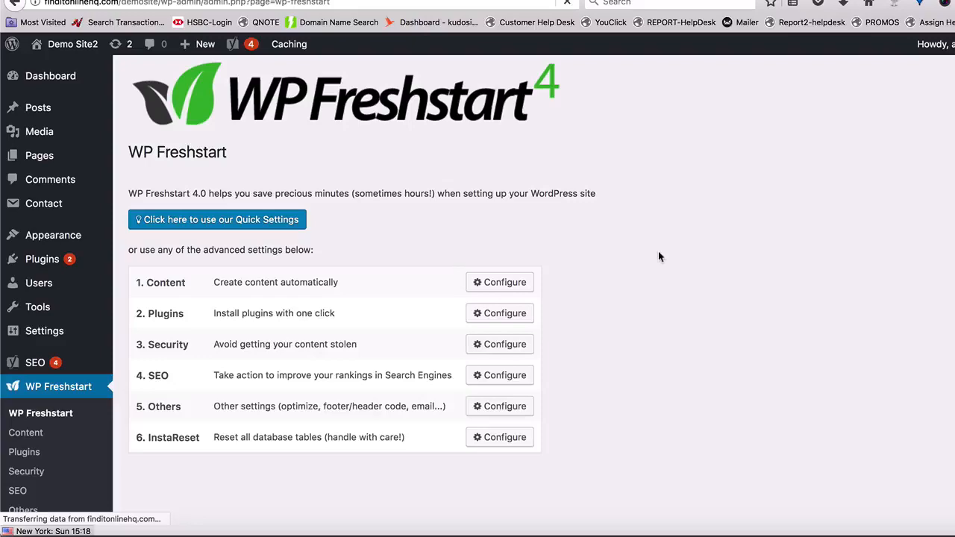
{"action": "scroll", "coordinate": [435, 288], "scroll_direction": "down", "scroll_amount": 2}
{"action": "scroll", "coordinate": [435, 288], "scroll_direction": "down", "scroll_amount": 2}
{"action": "left_click", "coordinate": [495, 295]}
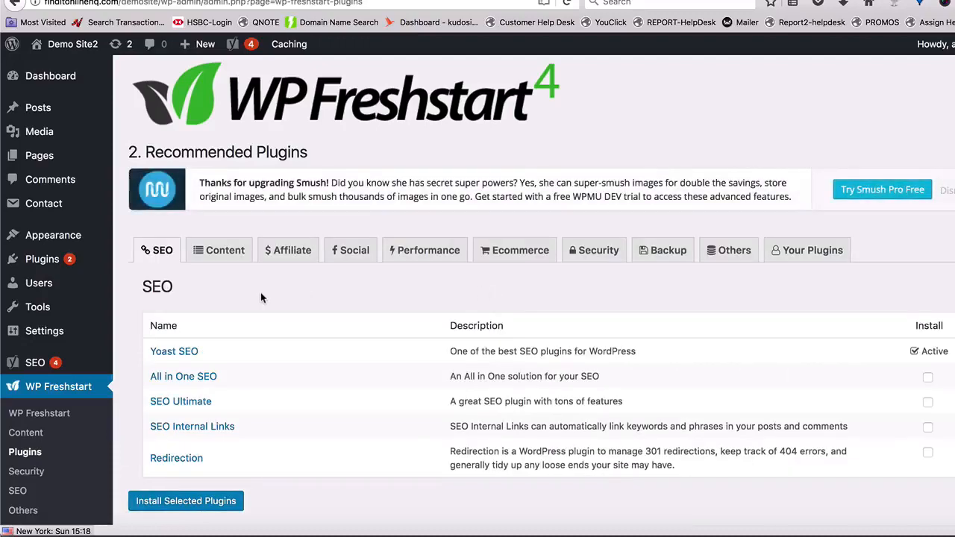
- Look through the recommended plugins in the SEO, Content, Affiliate, Social, Performance and Ecommerce categories
{"action": "scroll", "coordinate": [260, 297], "scroll_direction": "down", "scroll_amount": 1}
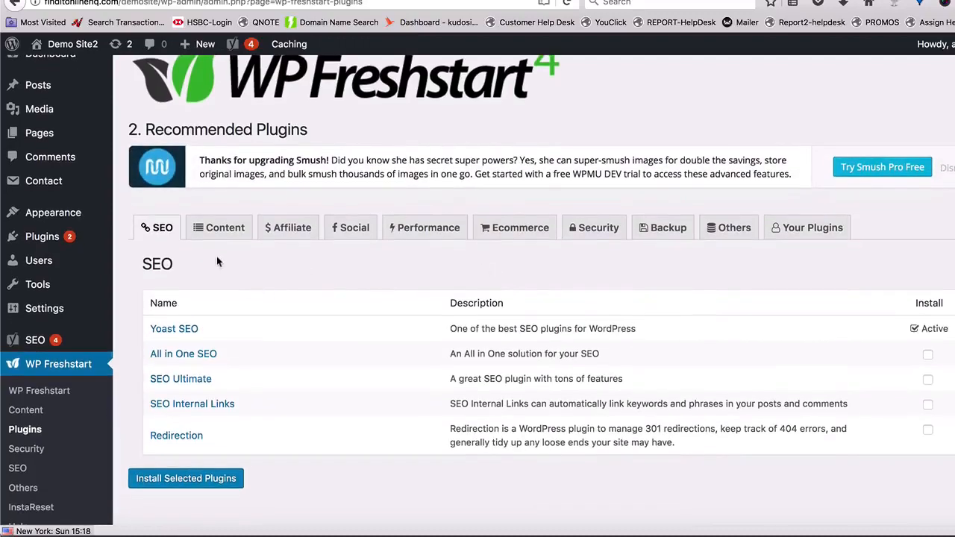
{"action": "left_click", "coordinate": [219, 227]}
{"action": "left_click", "coordinate": [282, 231]}
{"action": "left_click", "coordinate": [341, 229]}
{"action": "left_click", "coordinate": [421, 234]}
{"action": "left_click", "coordinate": [523, 229]}
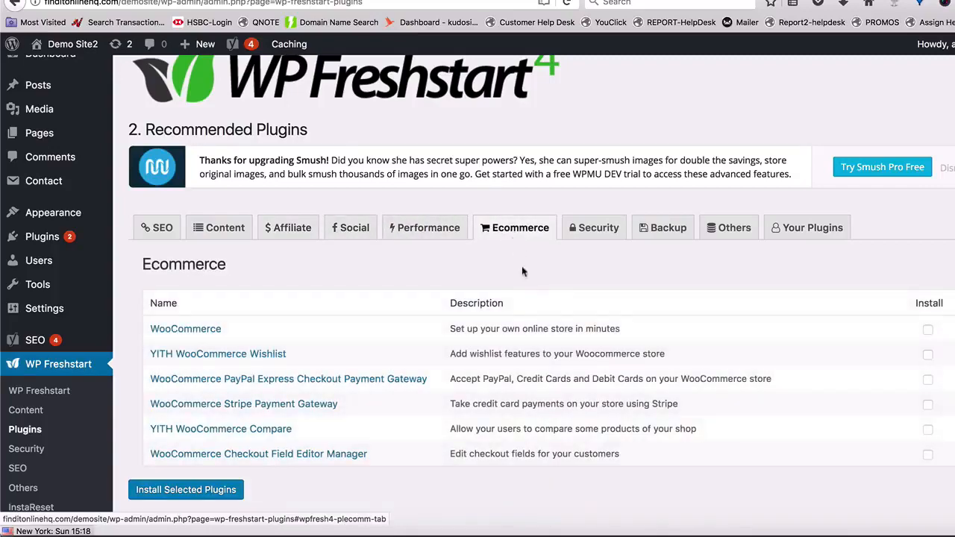
- Mark WooCommerce, YITH WooCommerce Wishlist and WooCommerce PayPal Express Checkout Payment Gateway for installation, and open the list for custom plugin URLs
{"action": "scroll", "coordinate": [527, 298], "scroll_direction": "down", "scroll_amount": 1}
{"action": "left_click", "coordinate": [928, 281]}
{"action": "left_click", "coordinate": [928, 305]}
{"action": "left_click", "coordinate": [927, 330]}
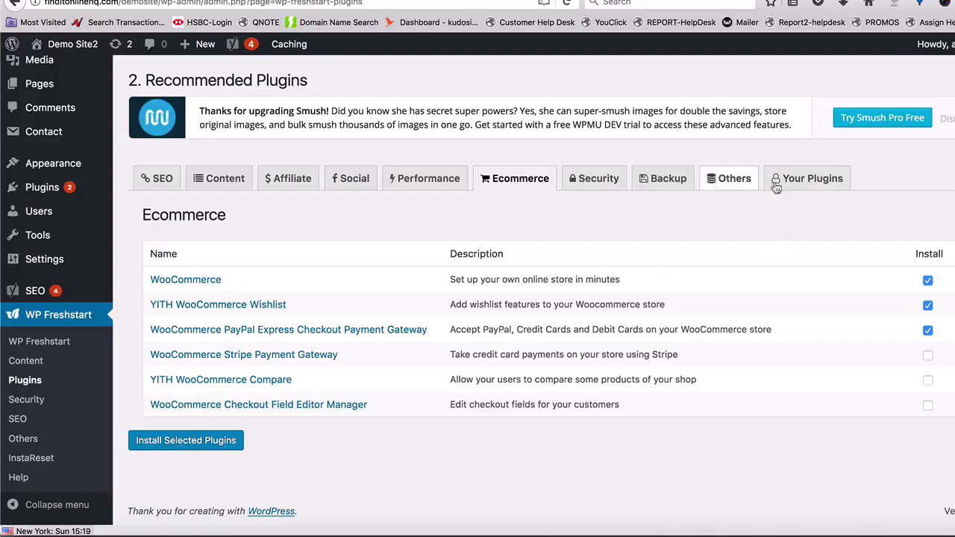
{"action": "left_click", "coordinate": [827, 178]}
{"action": "left_click", "coordinate": [402, 261]}
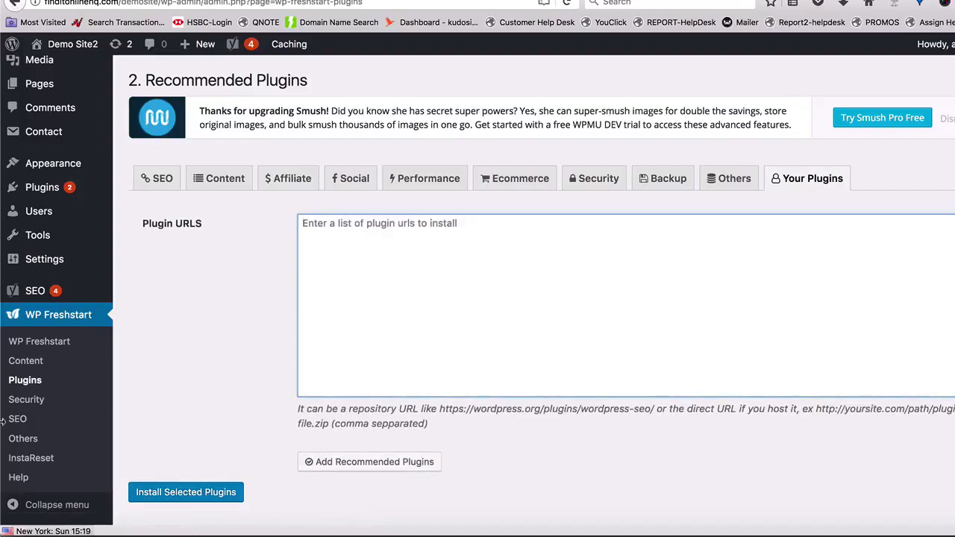
- Reset all database tables of the site with InstaReset, entering CONFIRM and accepting the confirmation
{"action": "left_click", "coordinate": [32, 459]}
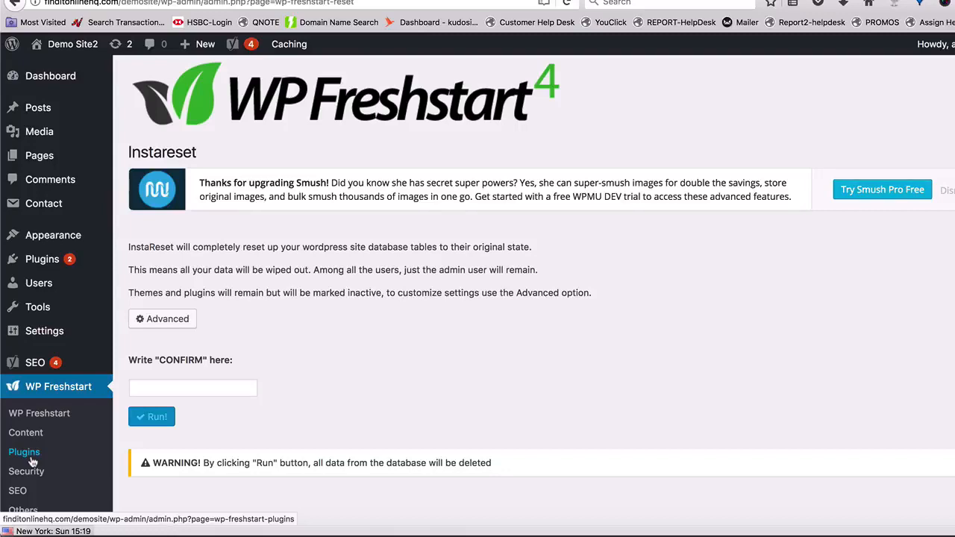
{"action": "left_click", "coordinate": [142, 387]}
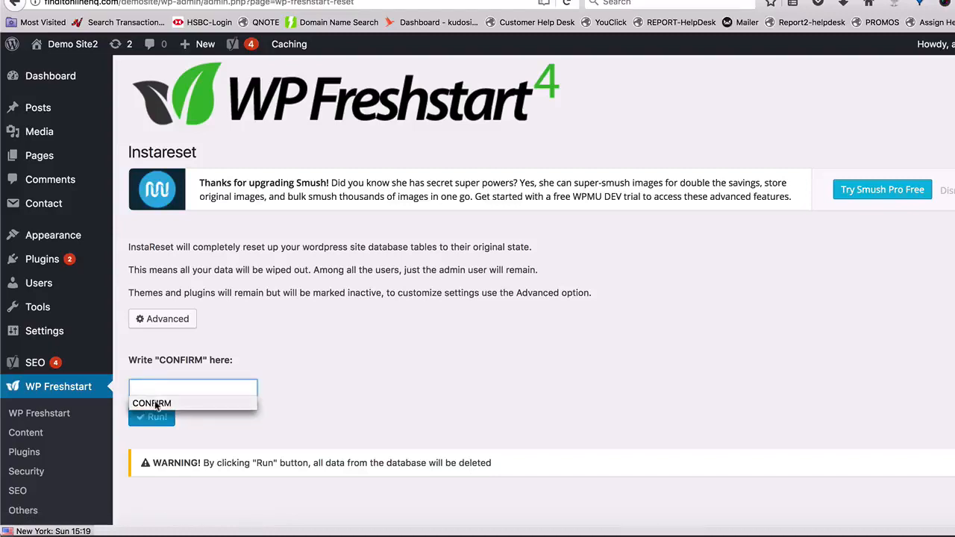
{"action": "left_click", "coordinate": [155, 404]}
{"action": "left_click", "coordinate": [156, 420]}
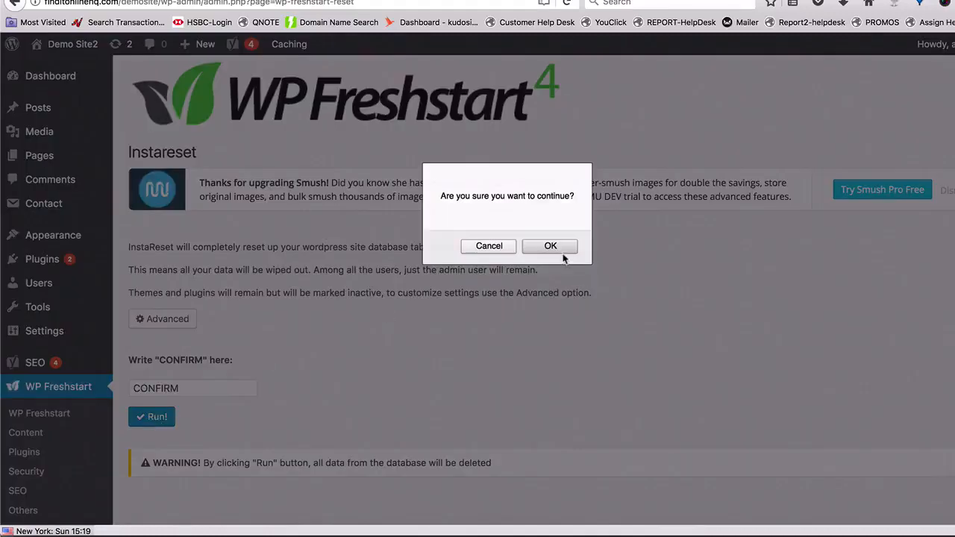
{"action": "left_click", "coordinate": [561, 250]}
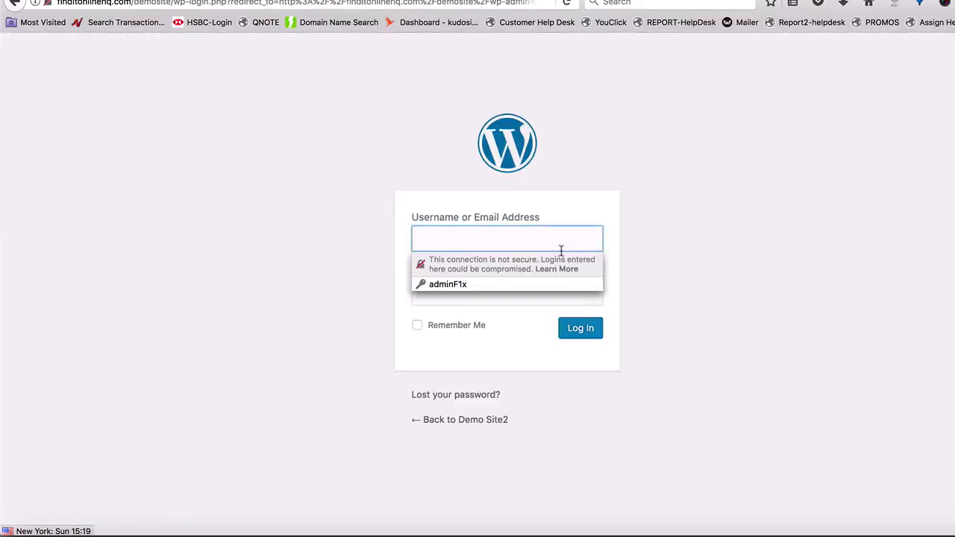
- Log back in to the site with the saved administrator username and password
{"action": "left_click", "coordinate": [465, 285]}
{"action": "left_click", "coordinate": [574, 334]}
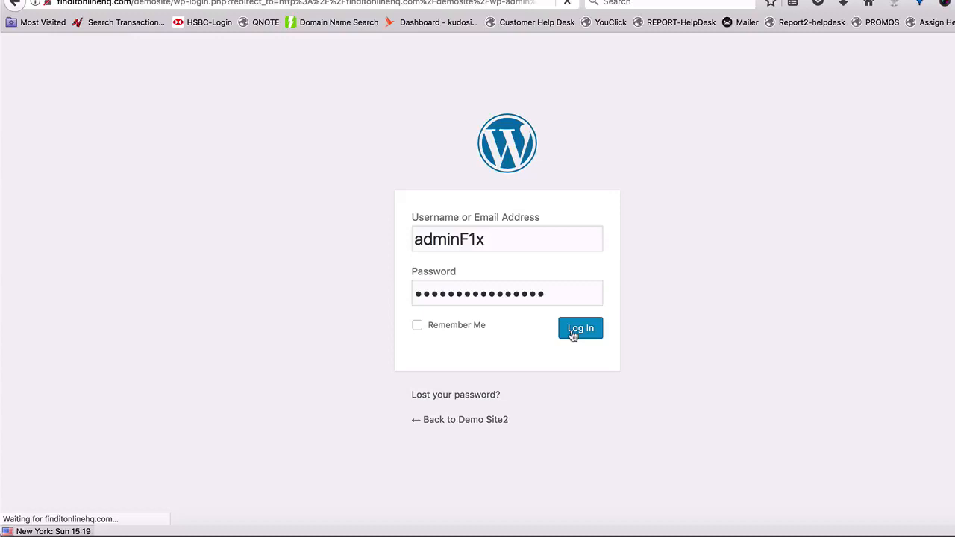